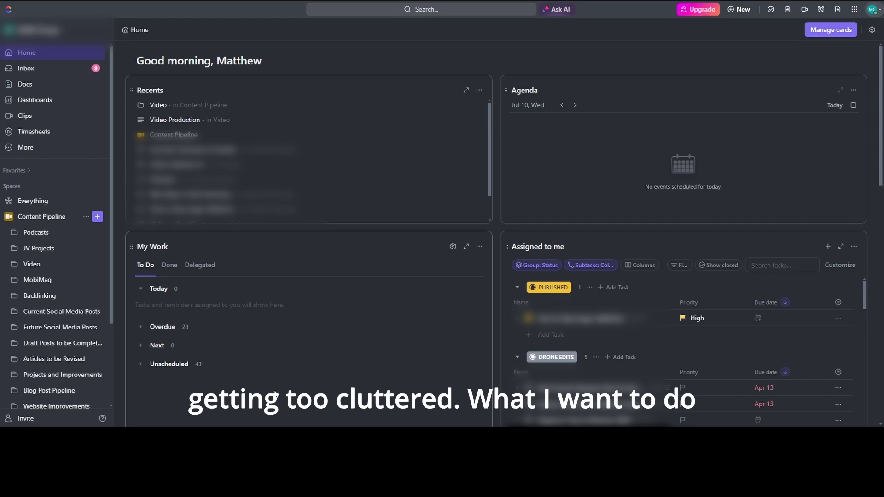
Open the Video Production list from the Video folder
left_click(36, 263)
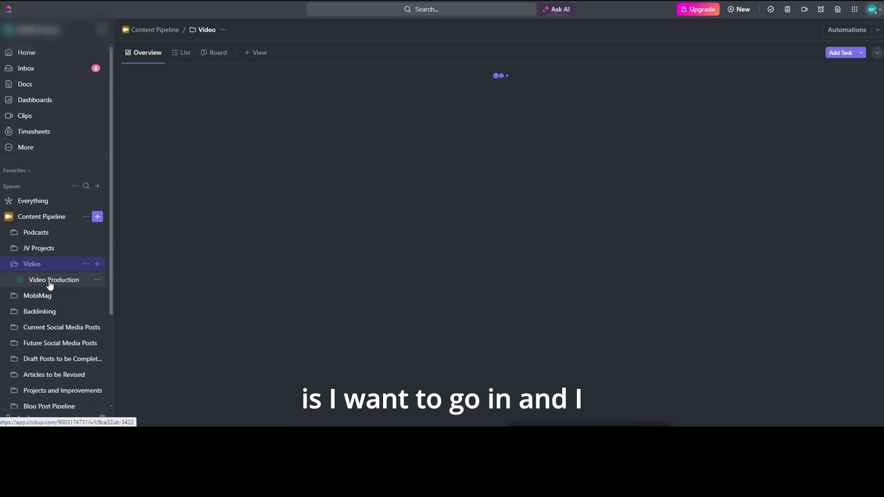
left_click(97, 280)
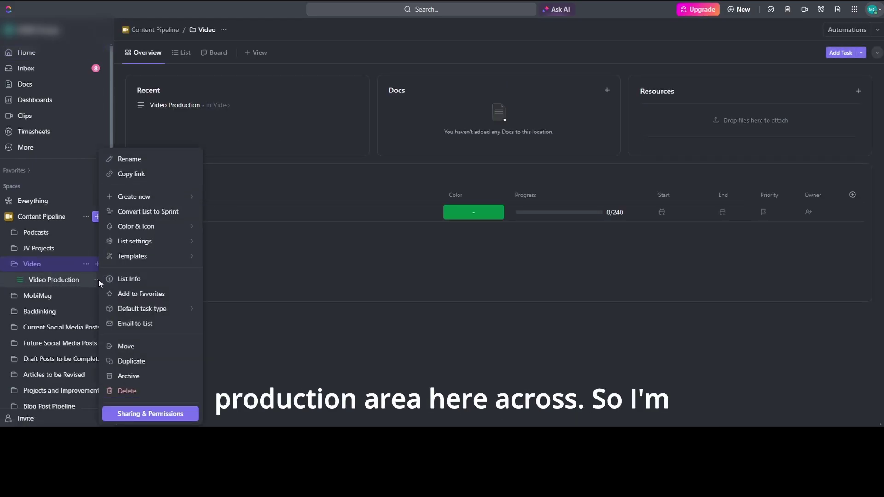
left_click(69, 278)
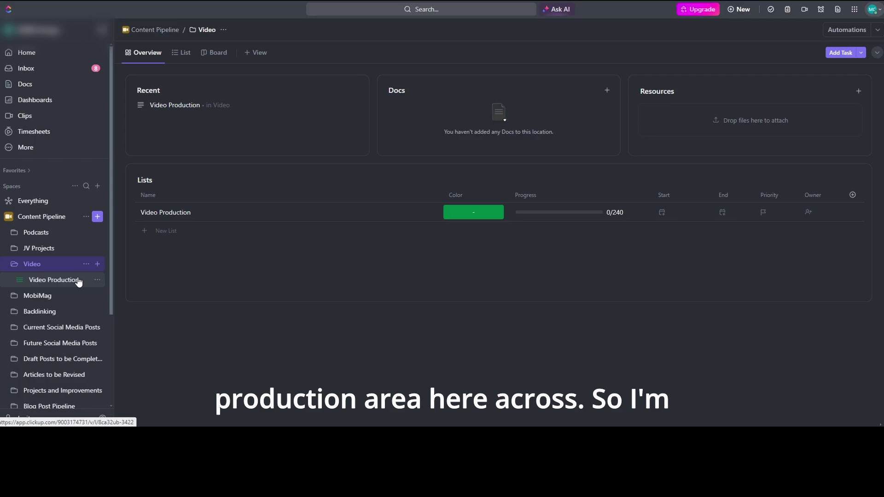
left_click(79, 282)
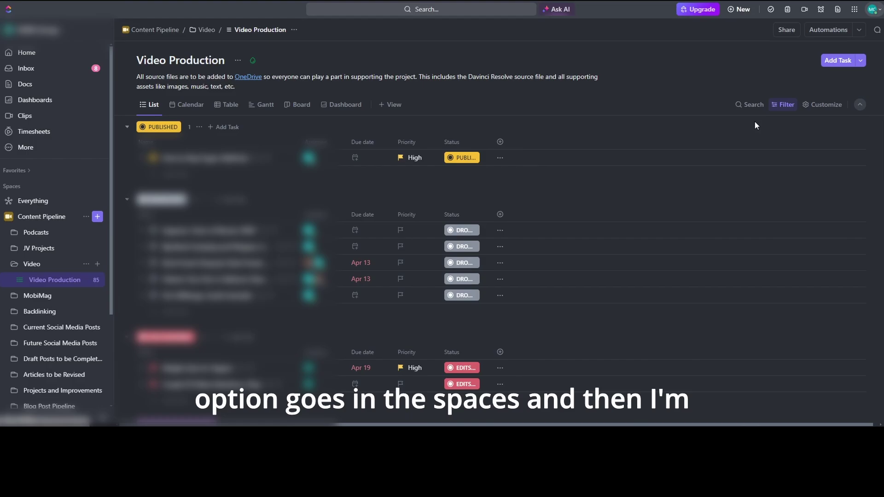
Export all columns of the Video Production list and download the CSV
left_click(823, 104)
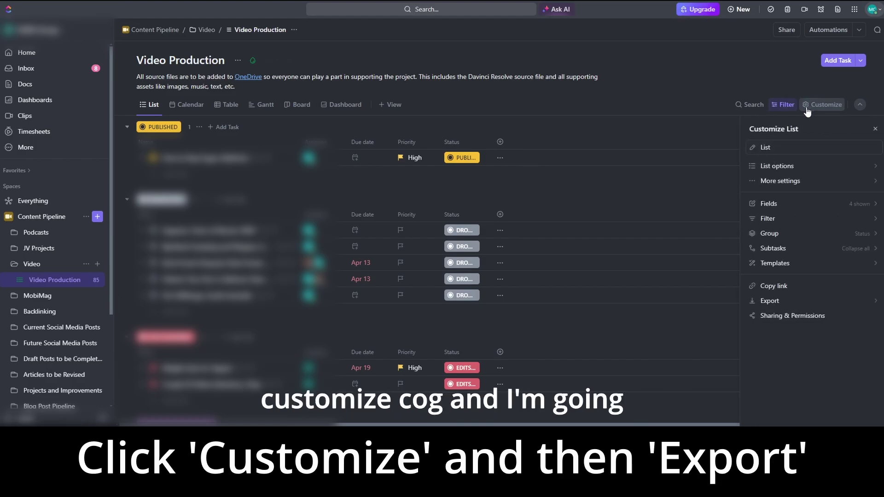
left_click(770, 301)
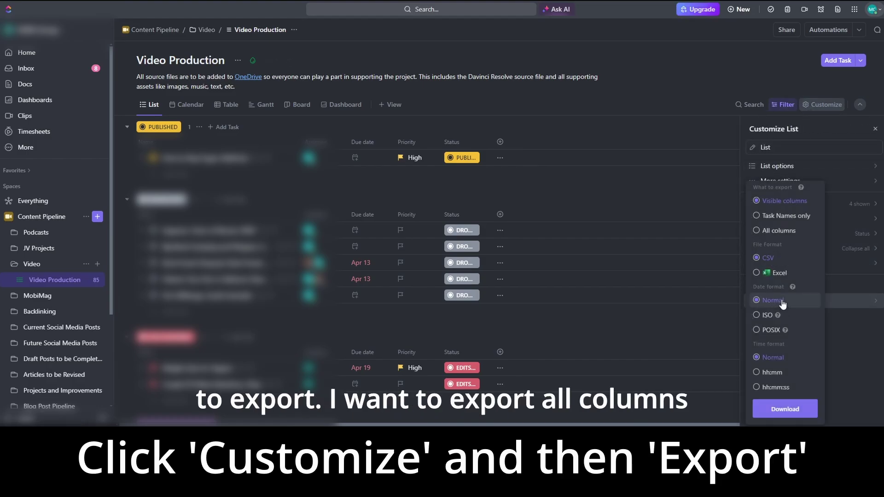
left_click(778, 231)
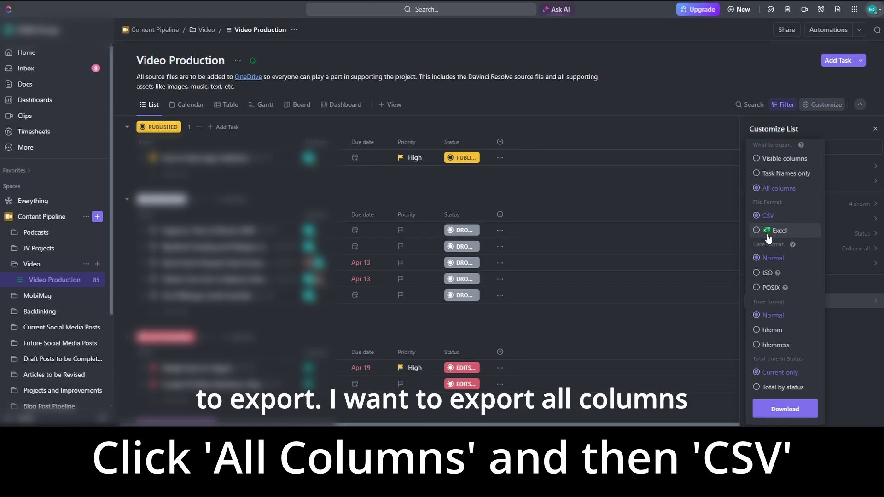
left_click(785, 409)
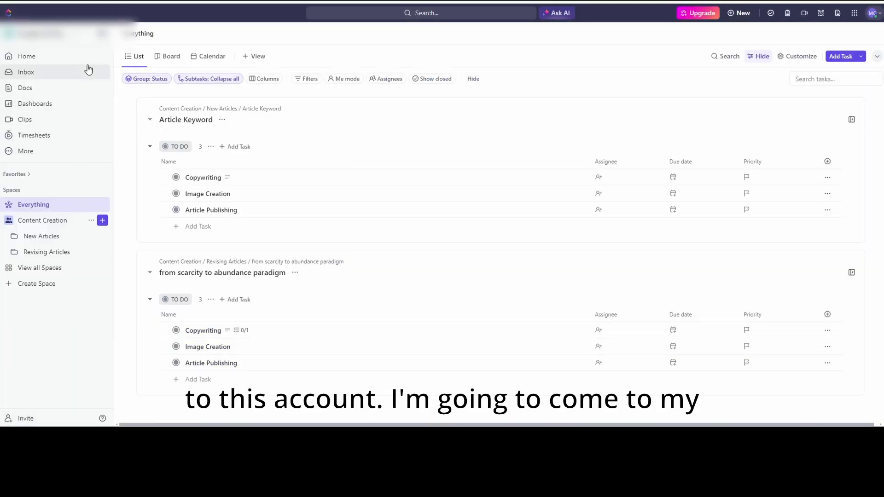
Start a new import from Imports / Exports in the second workspace's settings
left_click(77, 33)
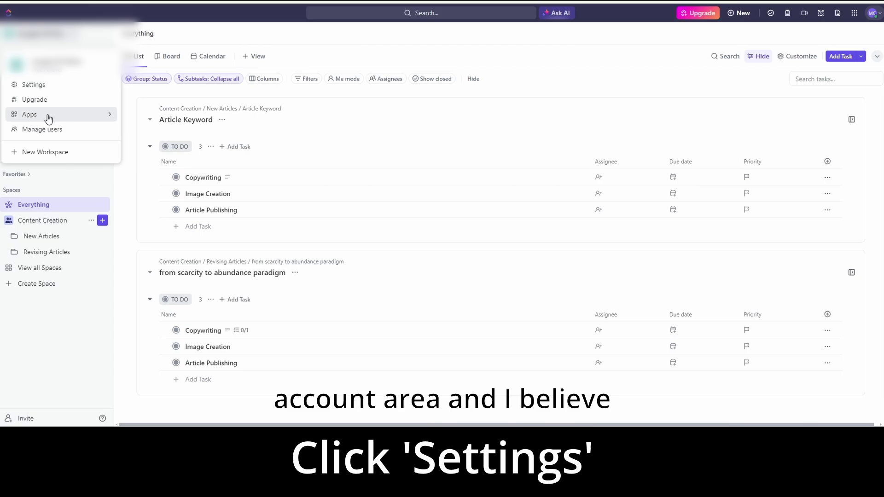
left_click(33, 84)
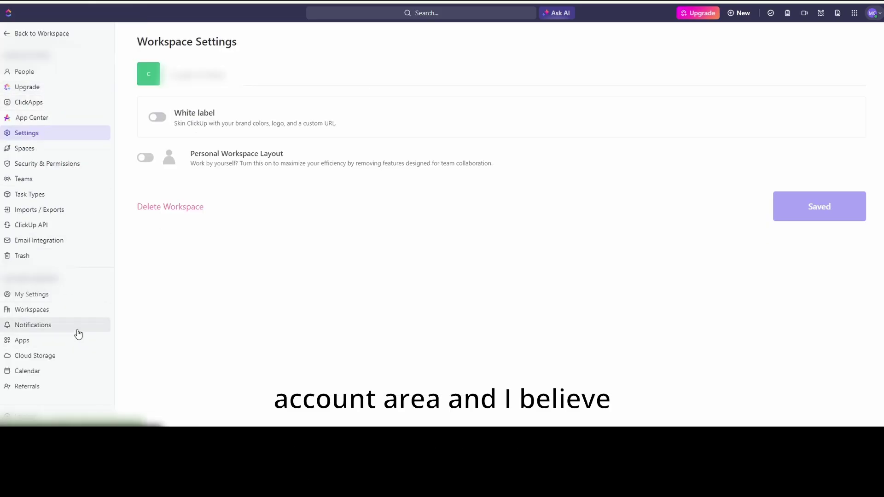
left_click(42, 210)
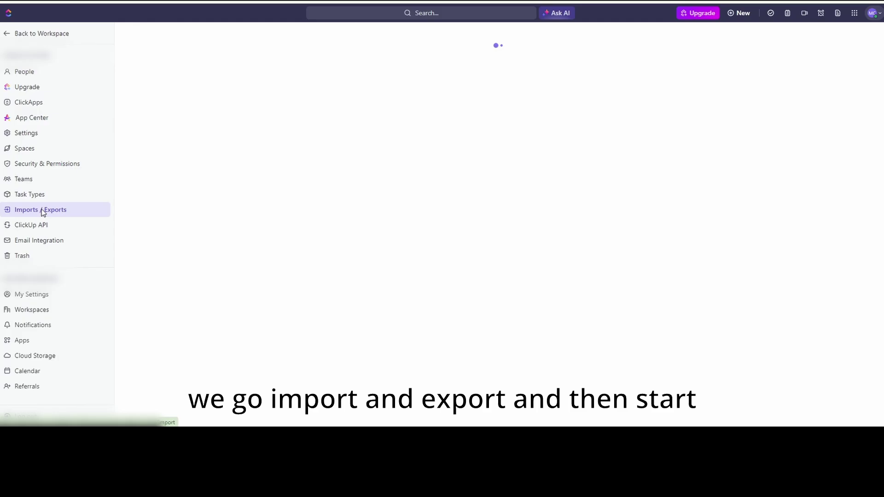
left_click(217, 88)
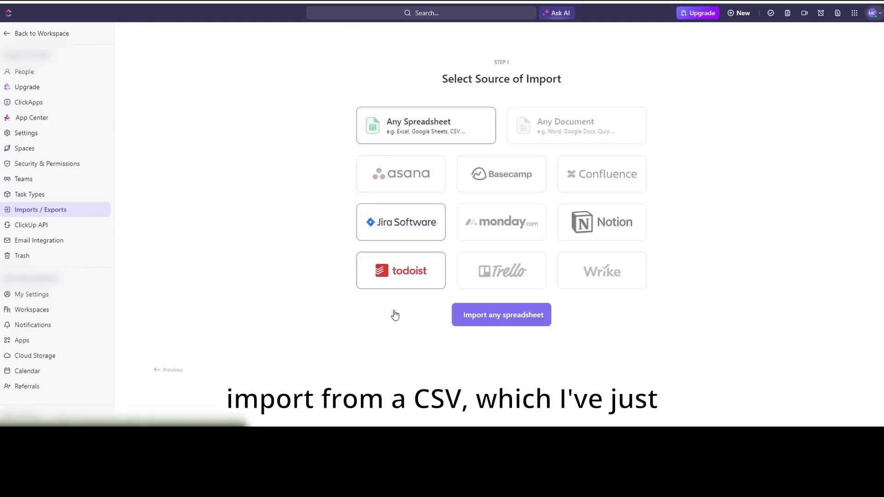
Upload the exported Video Production CSV as Any Spreadsheet and confirm its header row
left_click(505, 316)
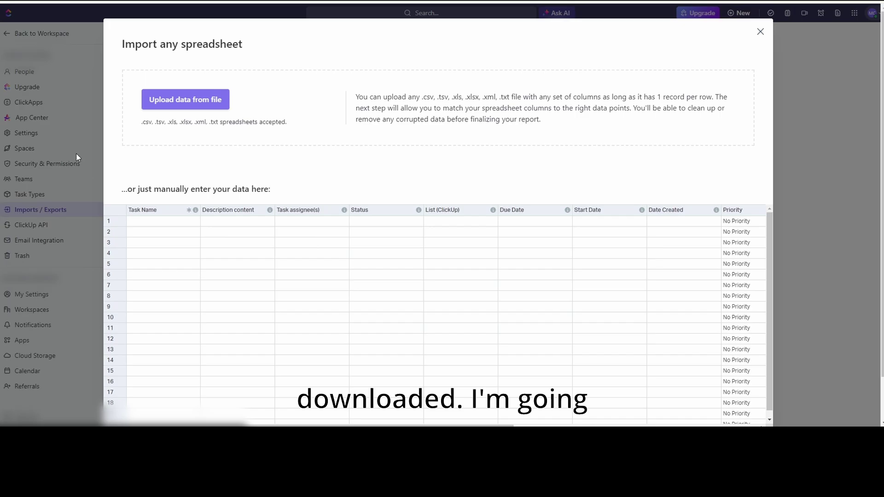
left_click(185, 99)
left_click(139, 51)
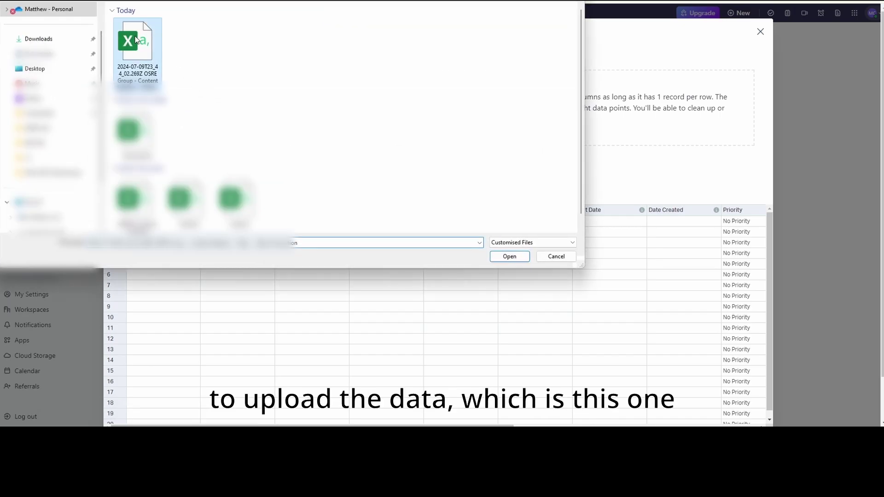
left_click(509, 257)
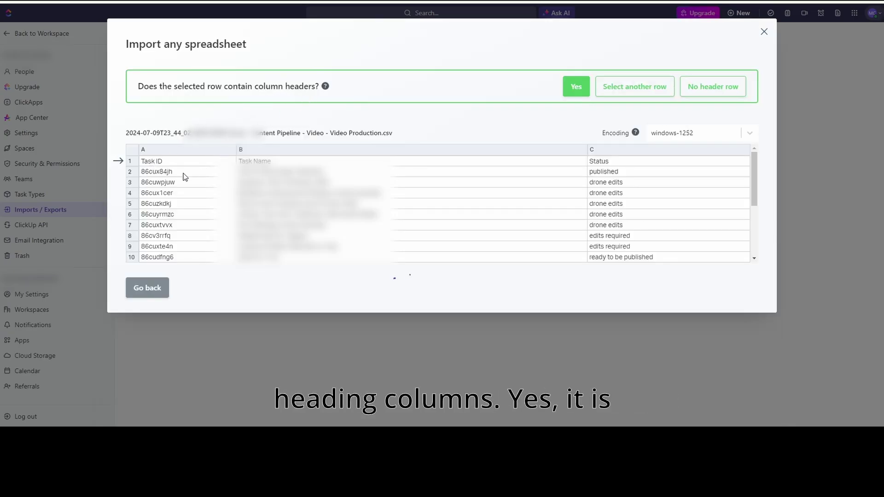
left_click(576, 86)
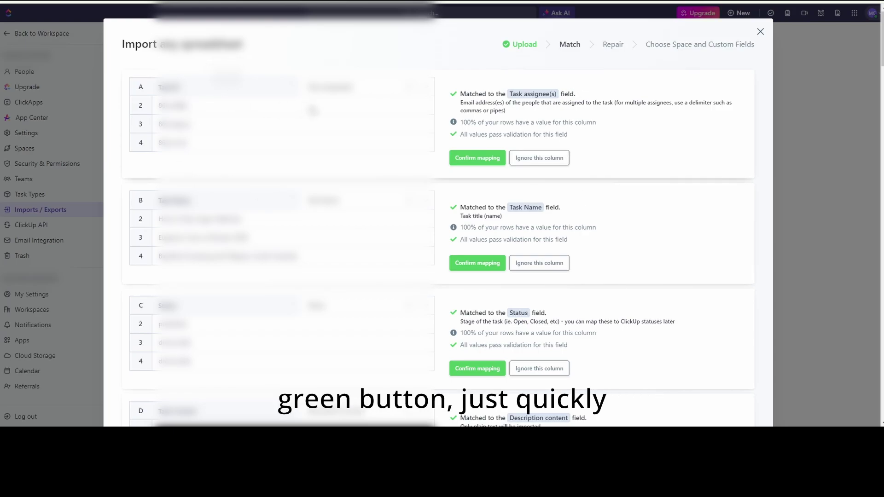
scroll(328, 164, "down", 2)
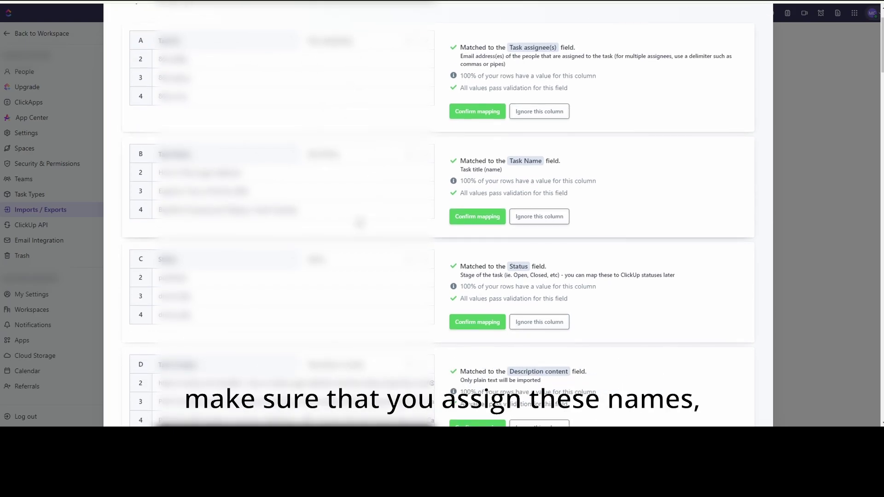
scroll(355, 250, "down", 2)
scroll(355, 250, "down", 2)
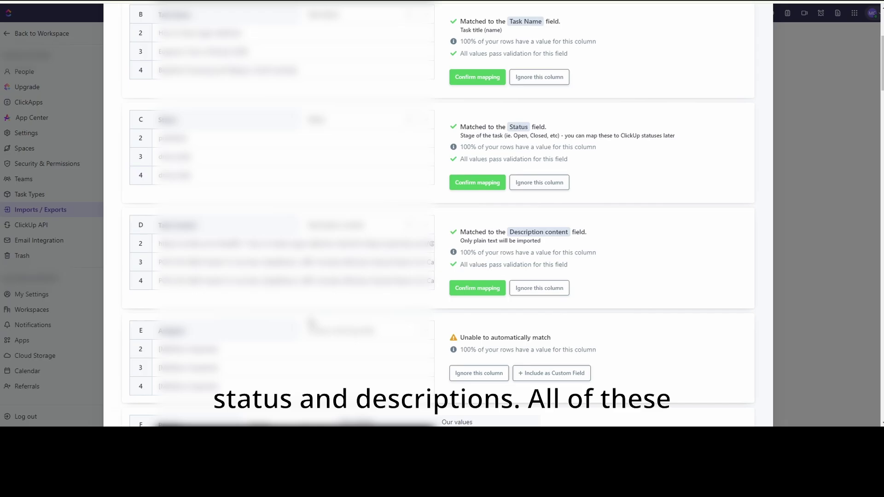
scroll(351, 271, "down", 4)
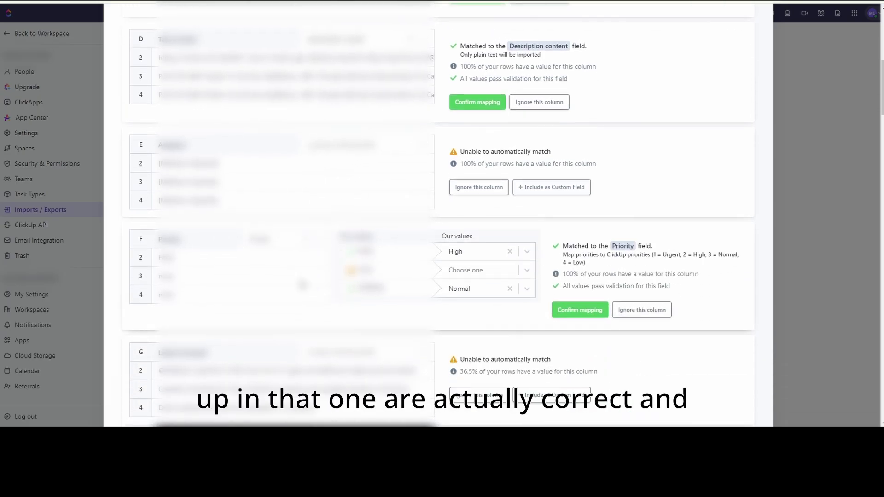
scroll(374, 310, "down", 3)
scroll(373, 309, "down", 5)
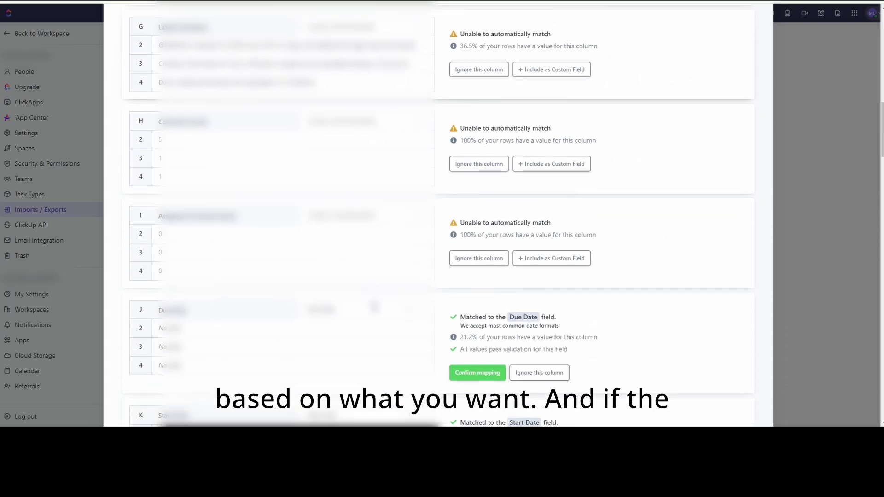
scroll(380, 310, "down", 3)
scroll(380, 309, "down", 4)
scroll(380, 310, "down", 3)
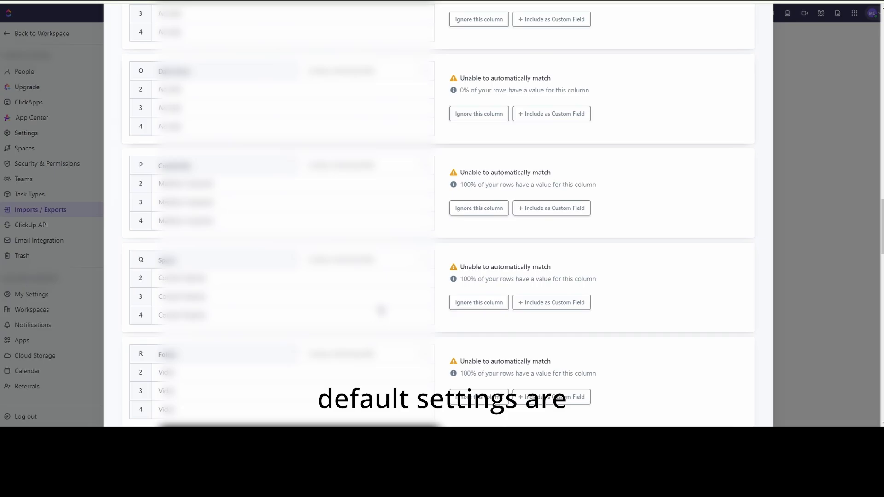
scroll(379, 306, "down", 4)
scroll(379, 306, "down", 5)
scroll(379, 306, "down", 5)
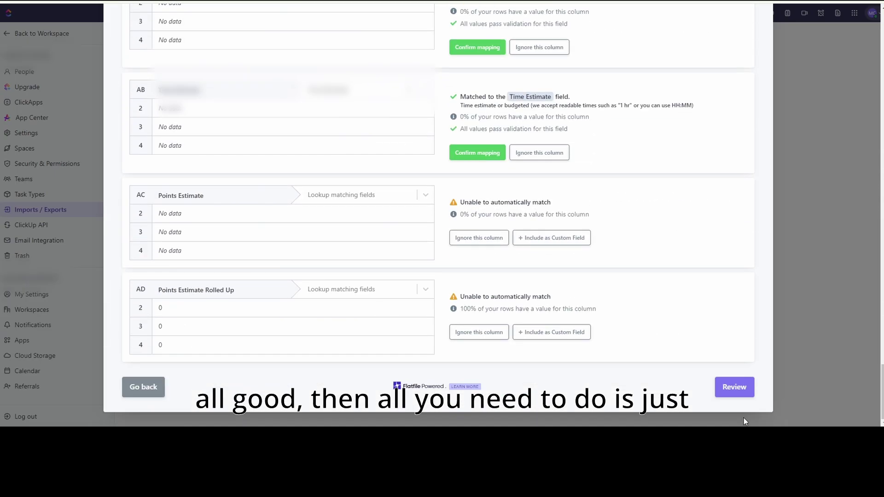
Accept the column matches, pass the data review, and submit the spreadsheet data
left_click(734, 387)
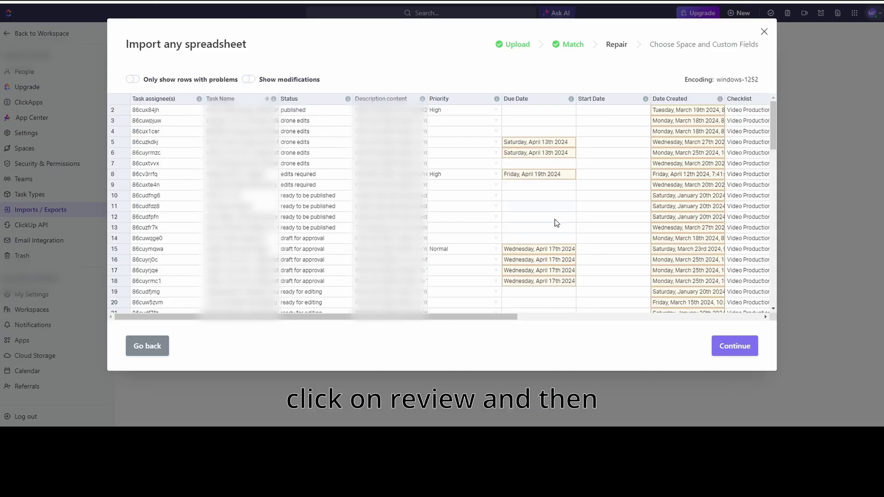
left_click(735, 345)
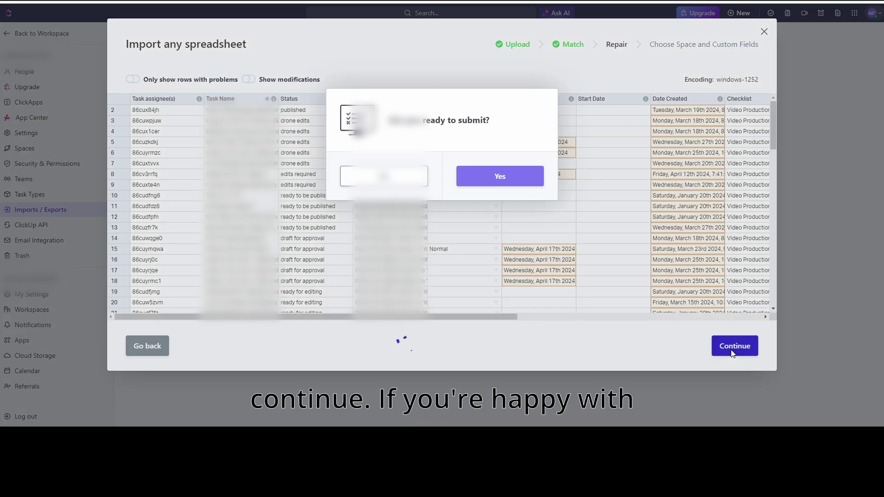
left_click(499, 177)
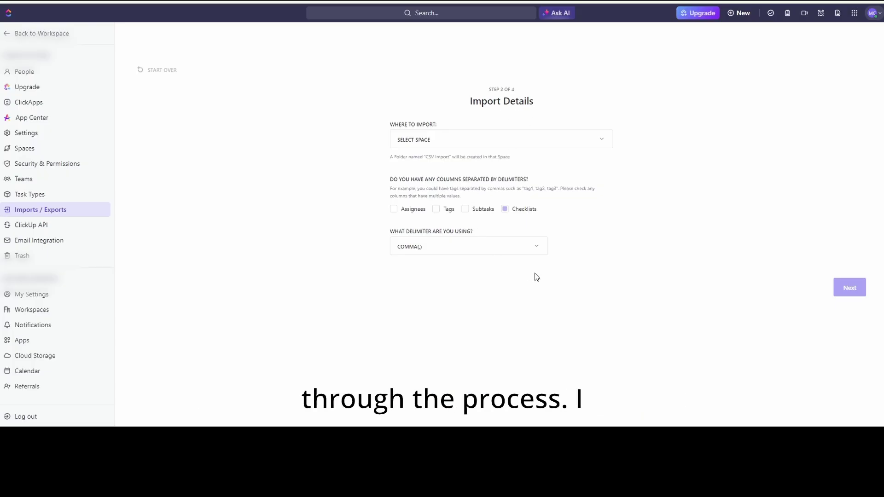
Import into Content Creation with users unmapped and default status mapping
left_click(520, 147)
left_click(439, 170)
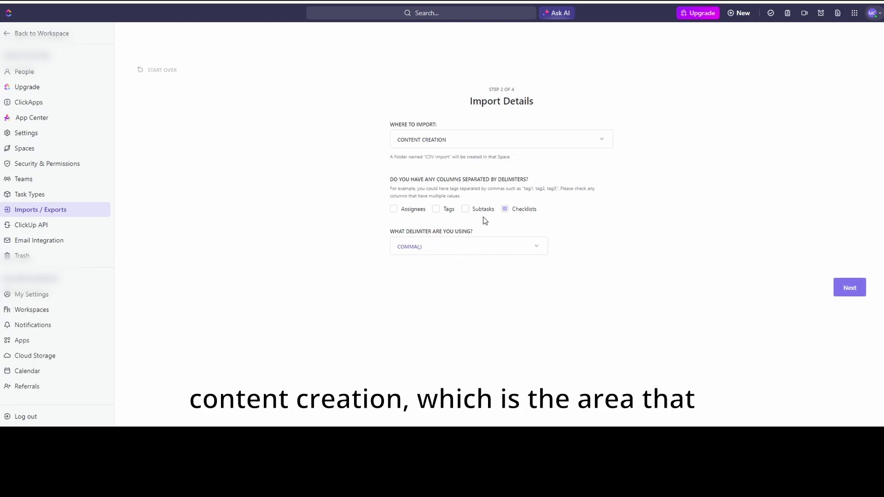
left_click(850, 288)
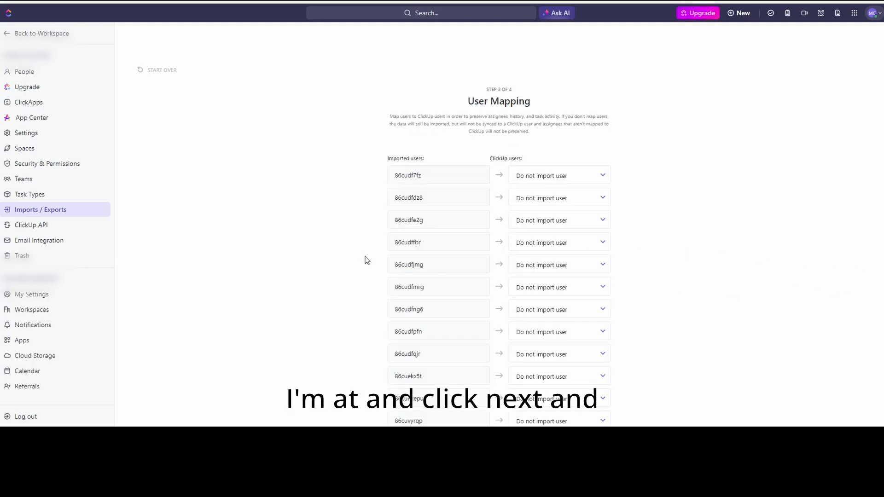
scroll(661, 271, "down", 5)
scroll(662, 272, "down", 5)
scroll(661, 272, "down", 5)
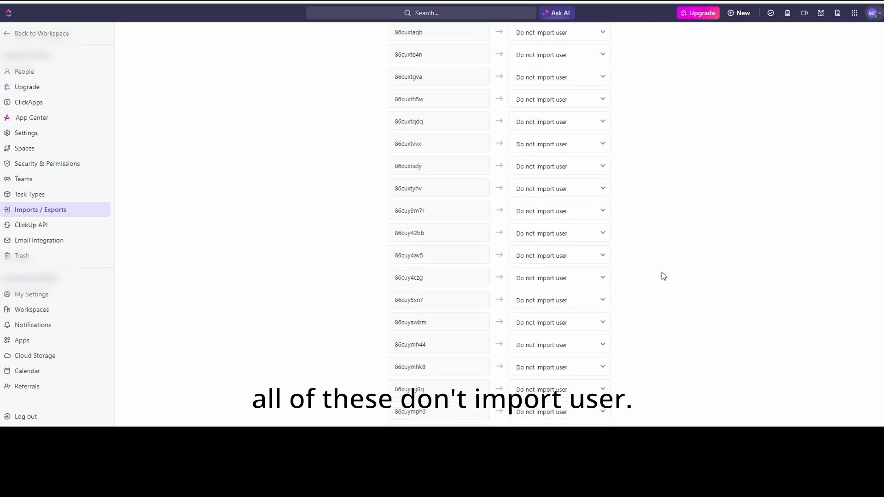
scroll(662, 272, "down", 5)
scroll(661, 276, "down", 5)
scroll(663, 277, "down", 5)
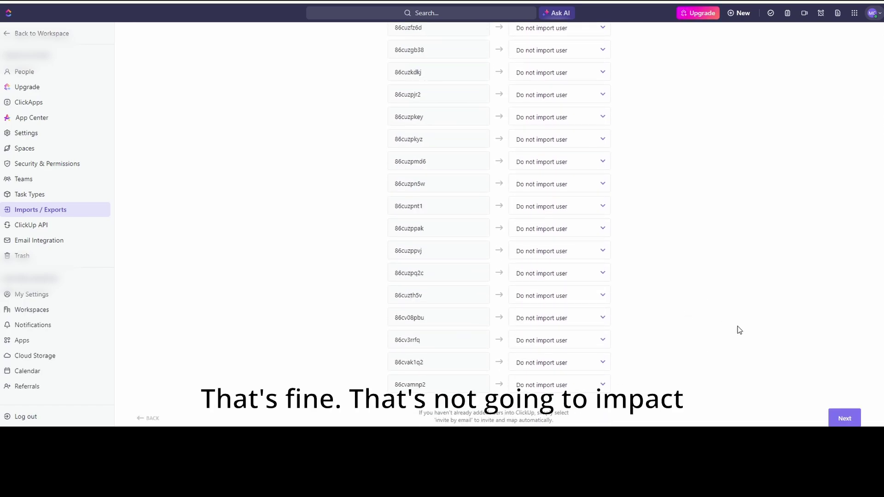
left_click(845, 418)
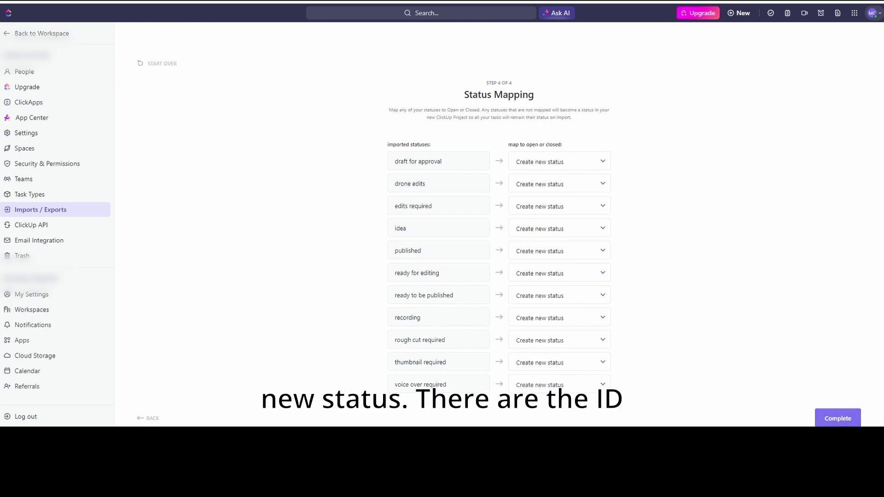
left_click(838, 418)
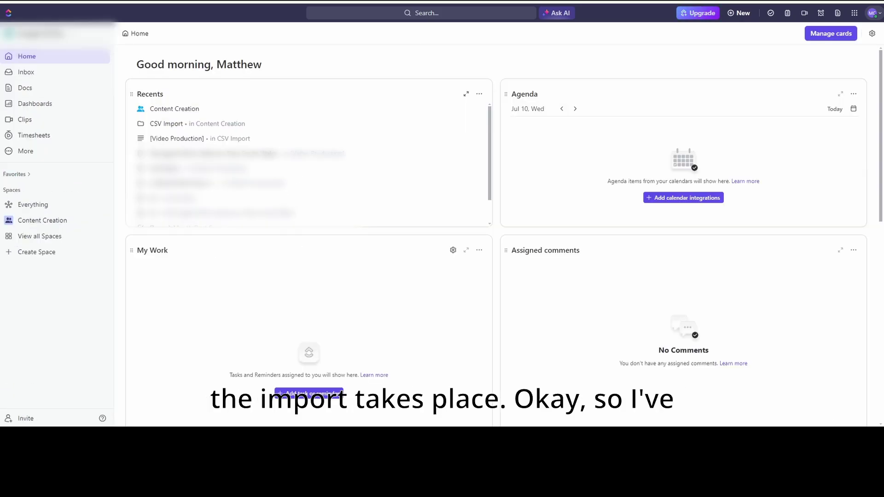
Reload and open the imported [Video Production] list inside Content Creation's CSV Import folder
key("F5")
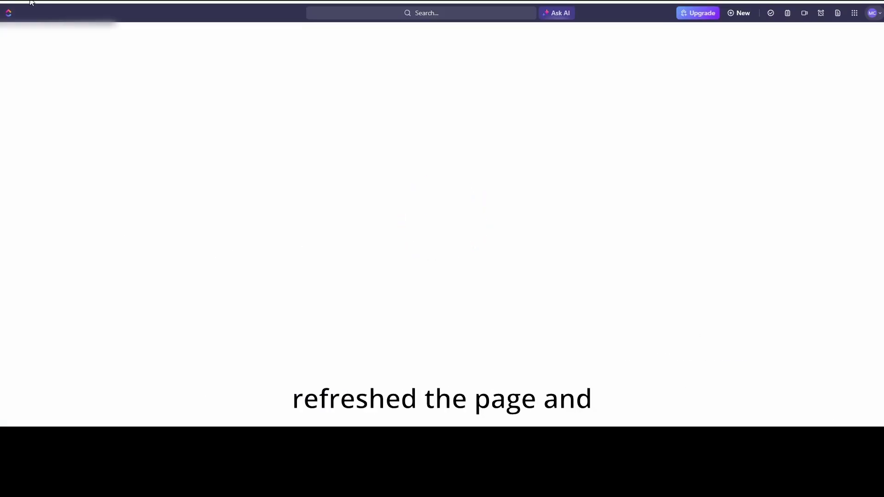
left_click(42, 220)
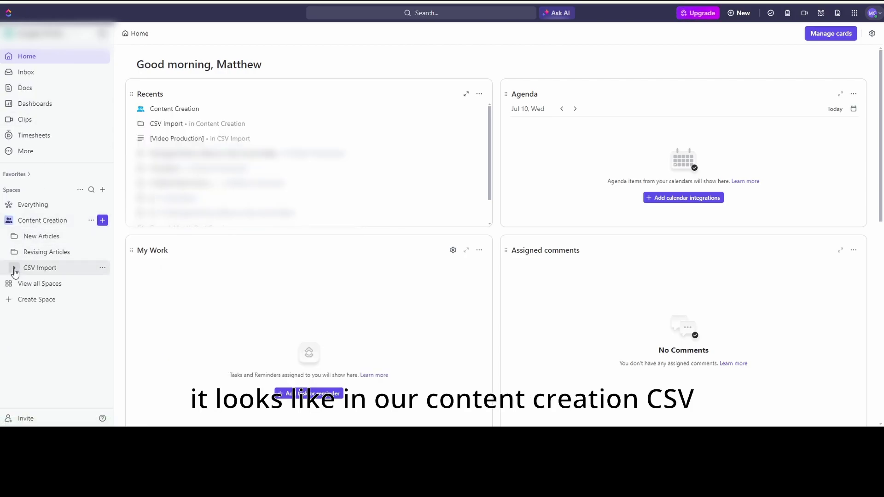
left_click(14, 269)
left_click(56, 284)
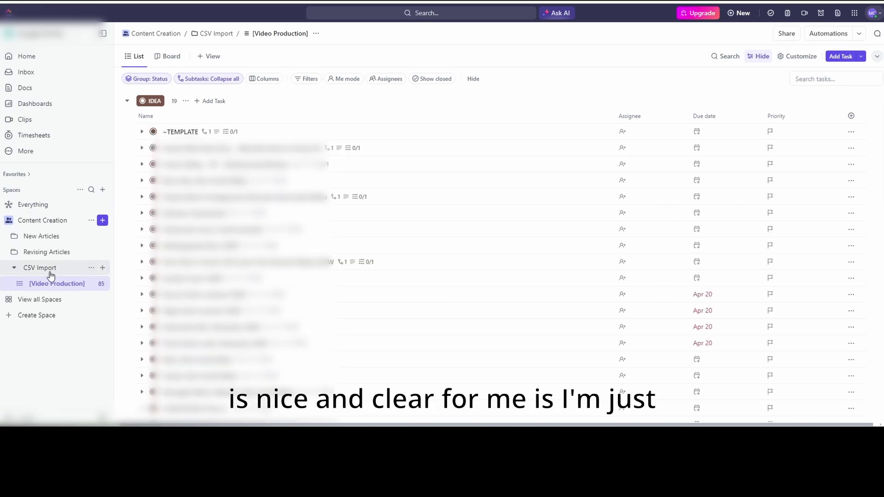
Rename the CSV Import folder to Video Projects
left_click(90, 268)
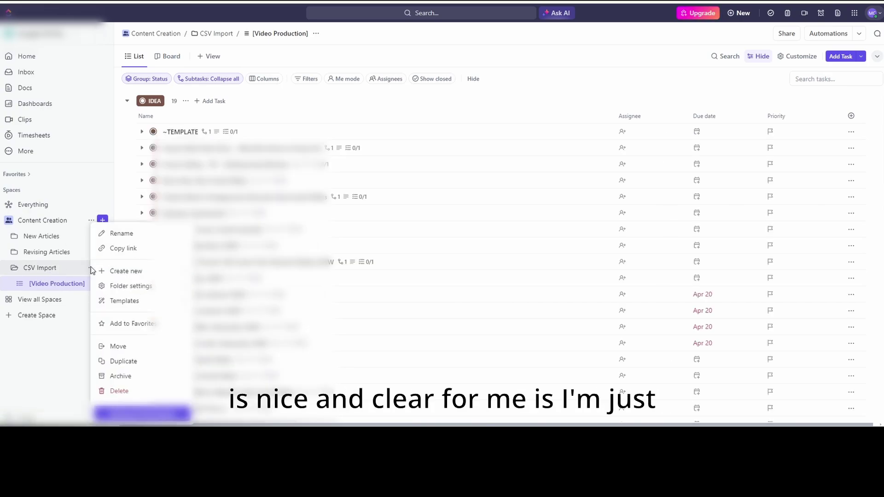
left_click(121, 247)
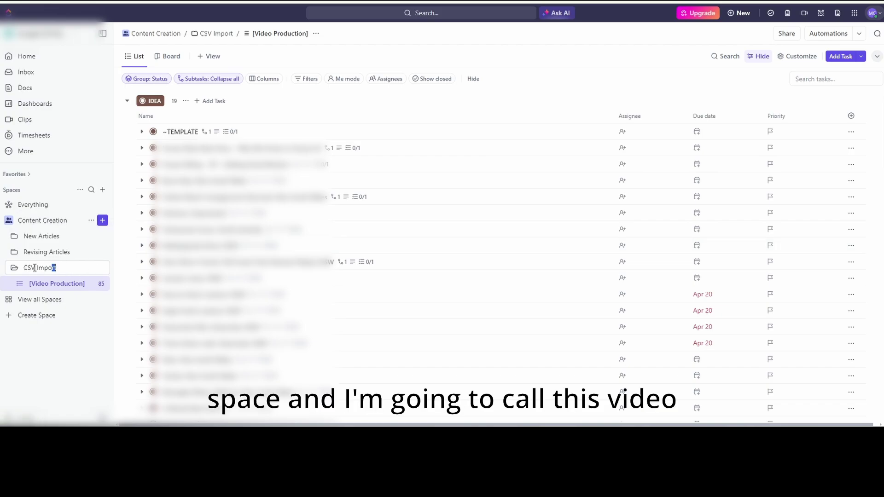
left_click_drag(35, 268, 22, 268)
type("Video ")
type("Projects")
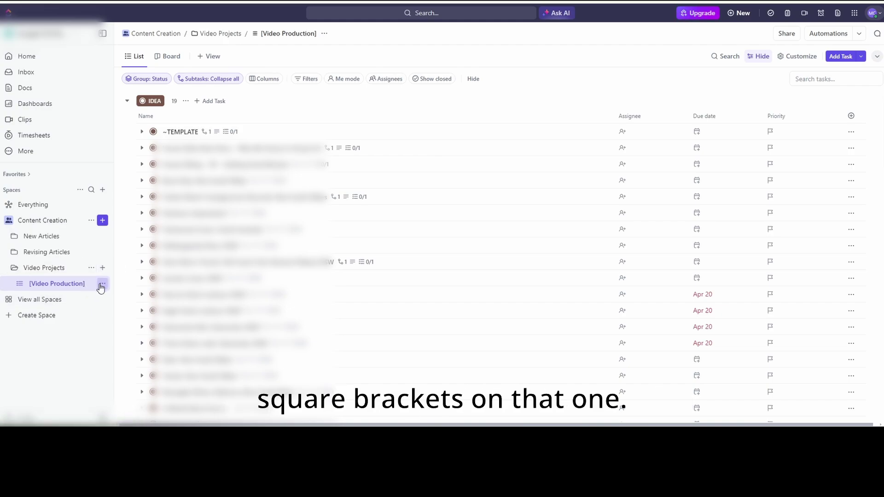
left_click(104, 285)
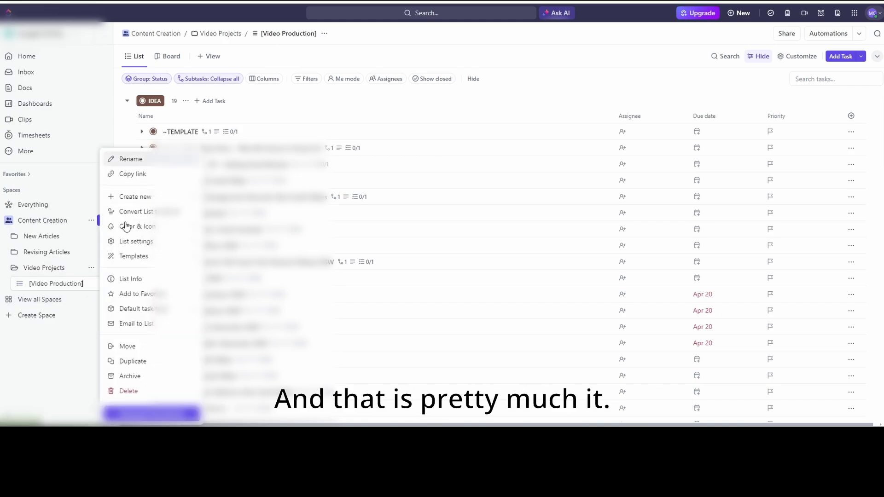